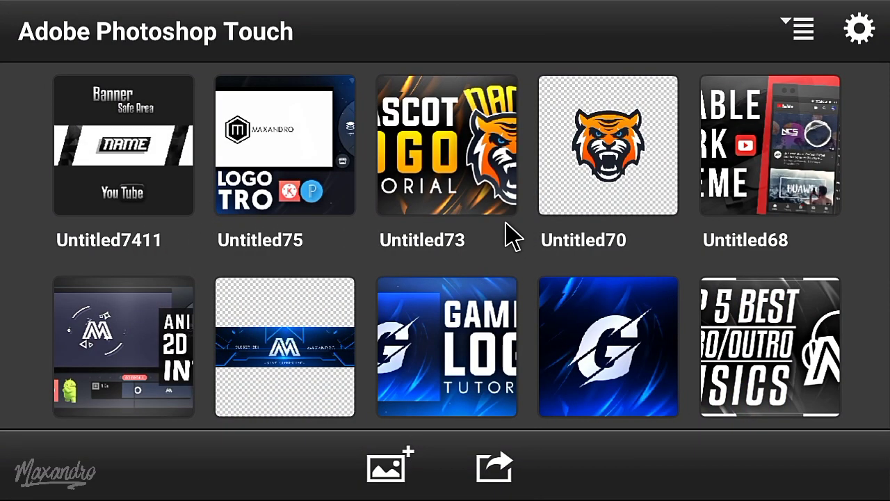
- Create a new blank 1280×720 project
click(382, 465)
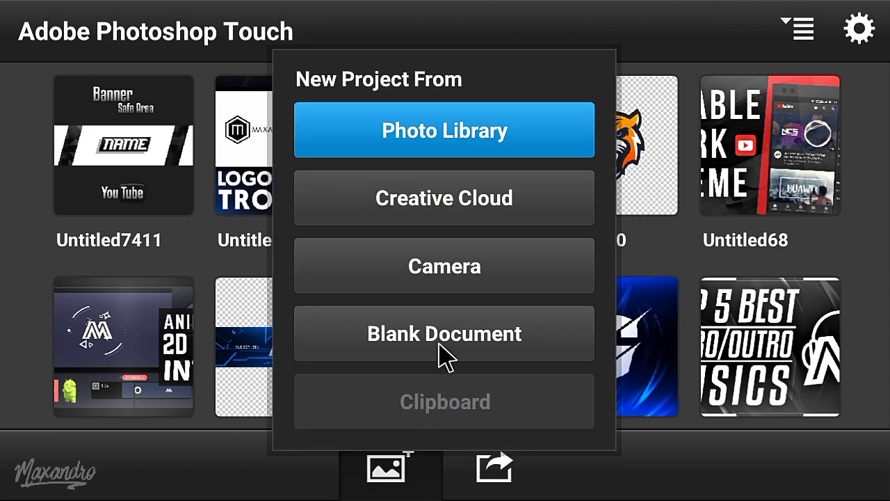
click(444, 345)
click(521, 341)
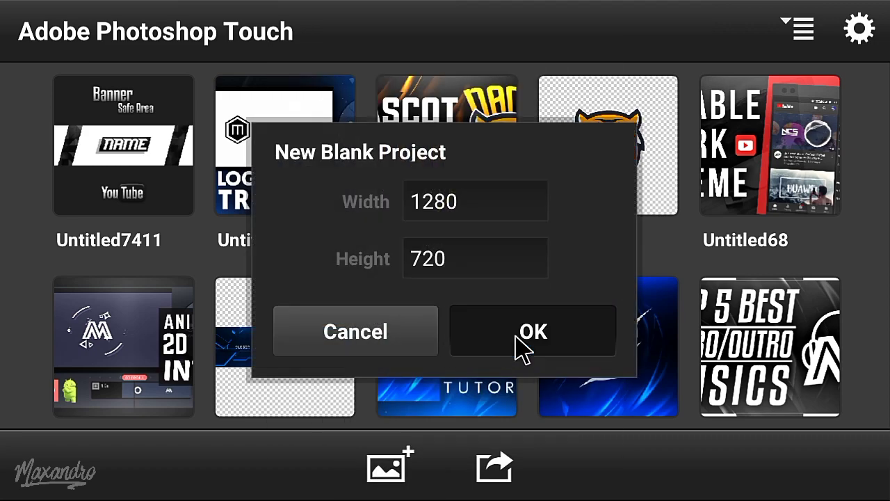
- Add the My Logo image as a photo layer, shrunk and moved near the centre
click(799, 452)
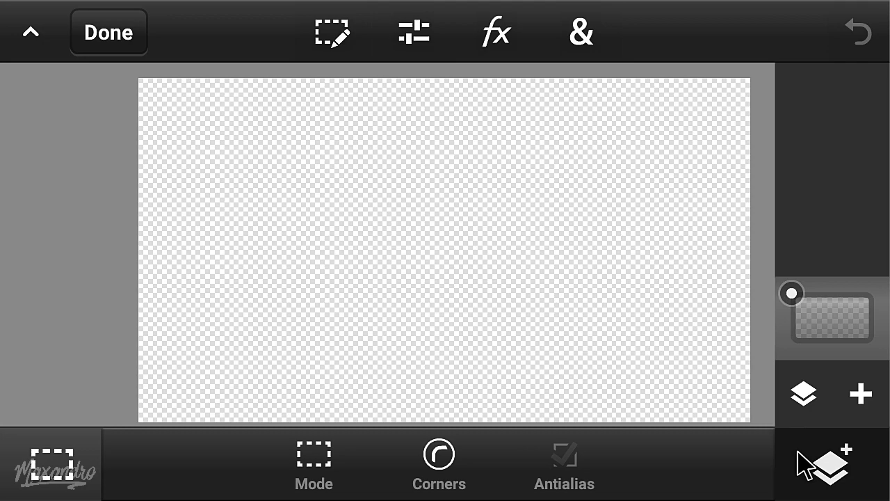
click(860, 397)
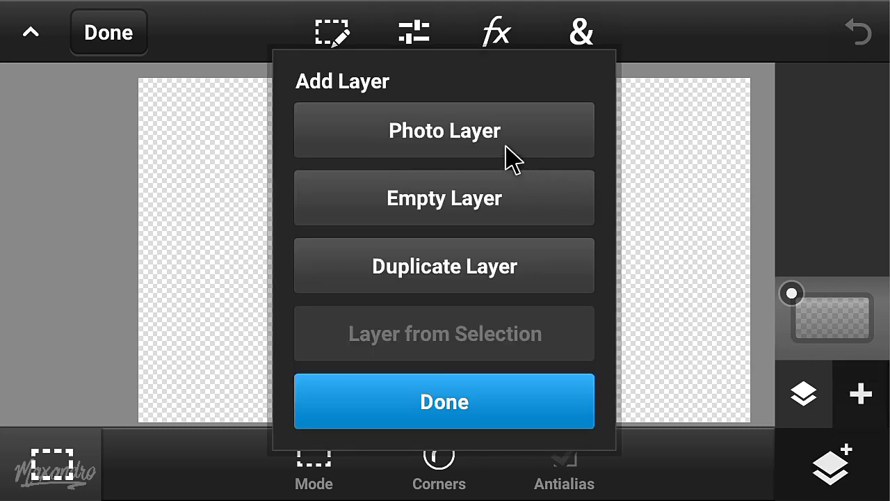
click(510, 156)
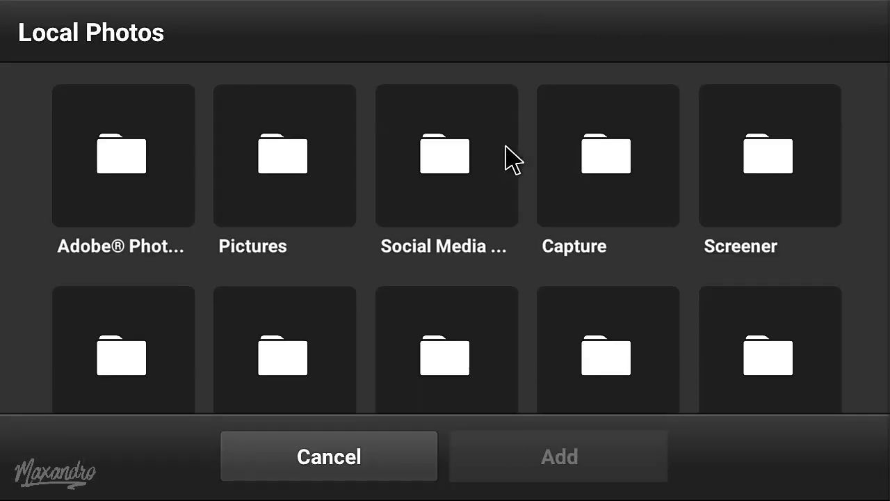
click(186, 172)
scroll(536, 114, down, 10)
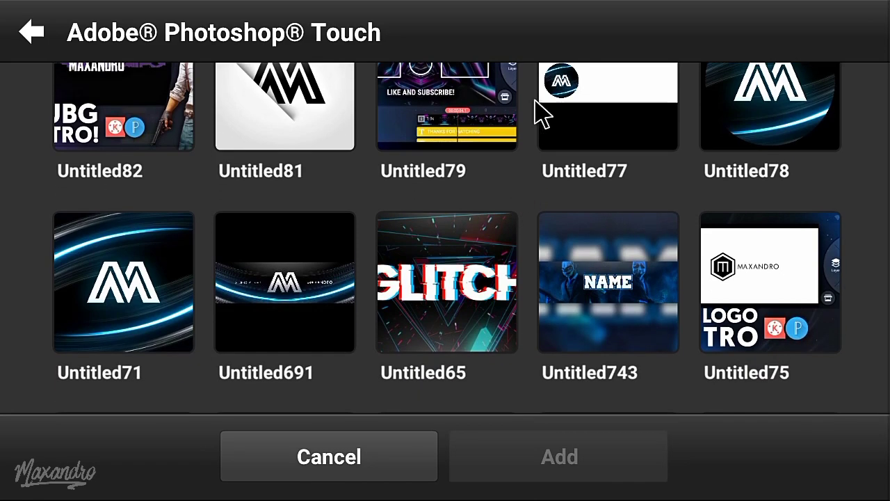
click(768, 263)
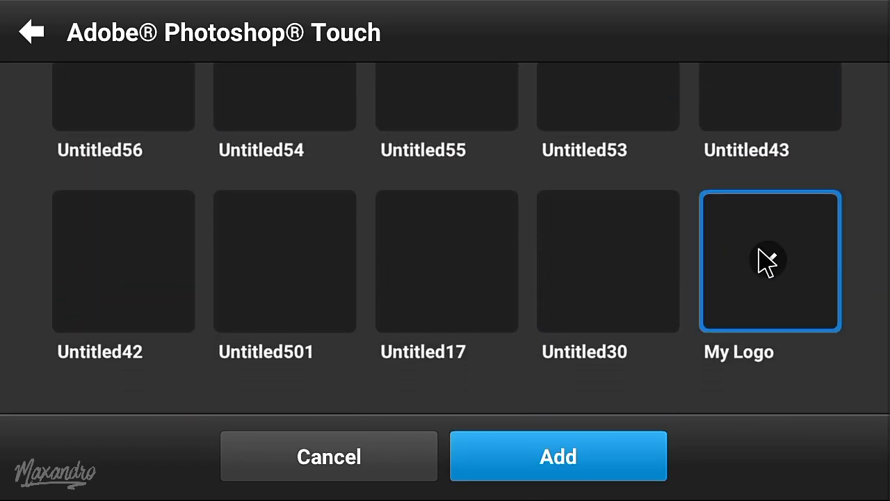
click(654, 452)
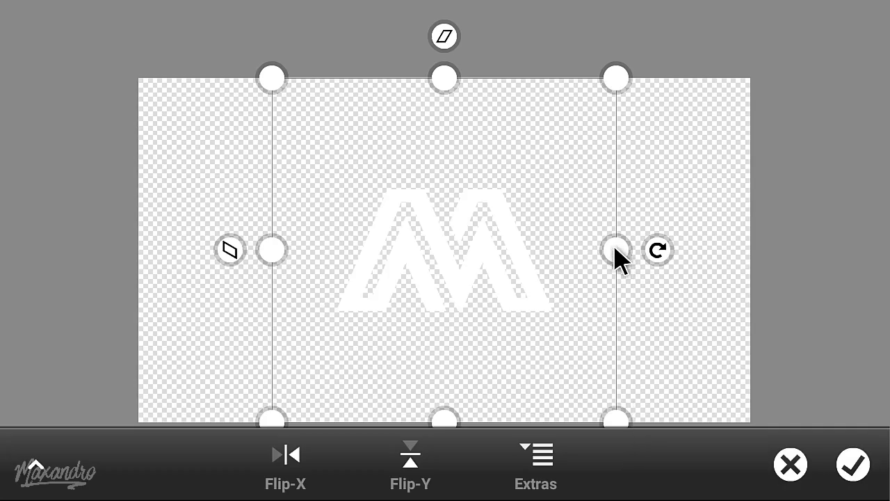
drag(618, 252, 551, 254)
drag(445, 300, 473, 303)
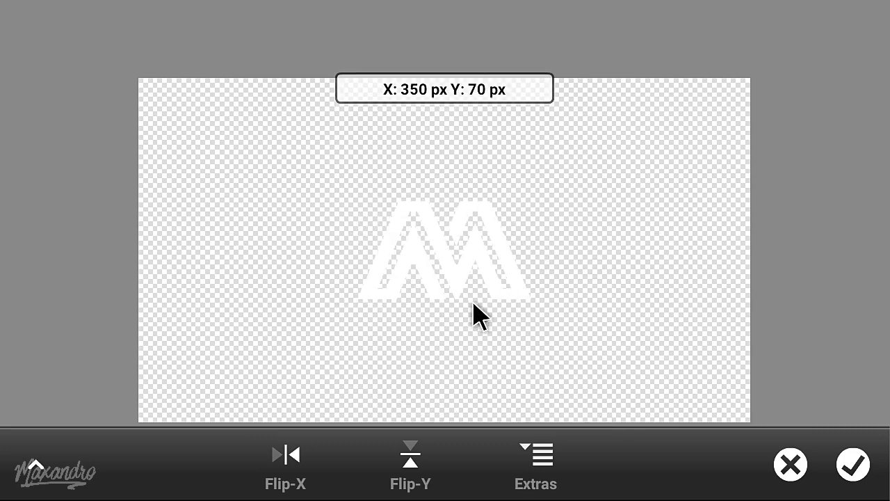
click(853, 465)
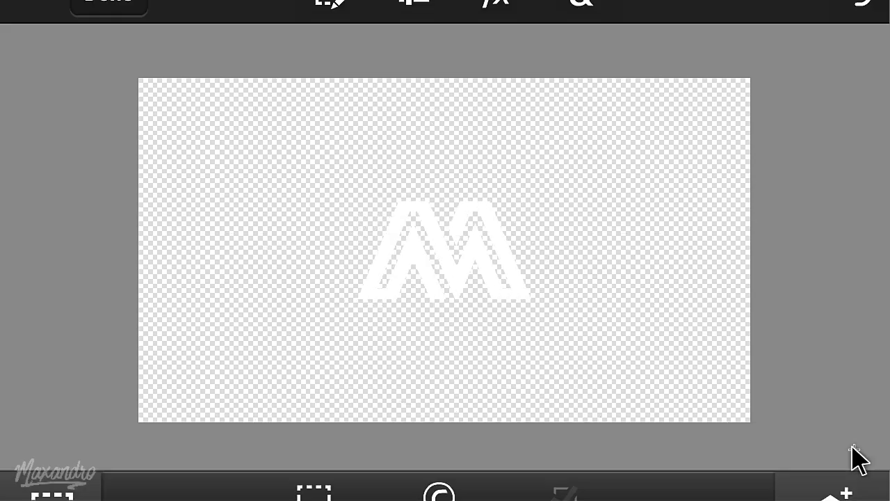
- Select the M logo's pixels, fill them with black, then deselect
click(340, 40)
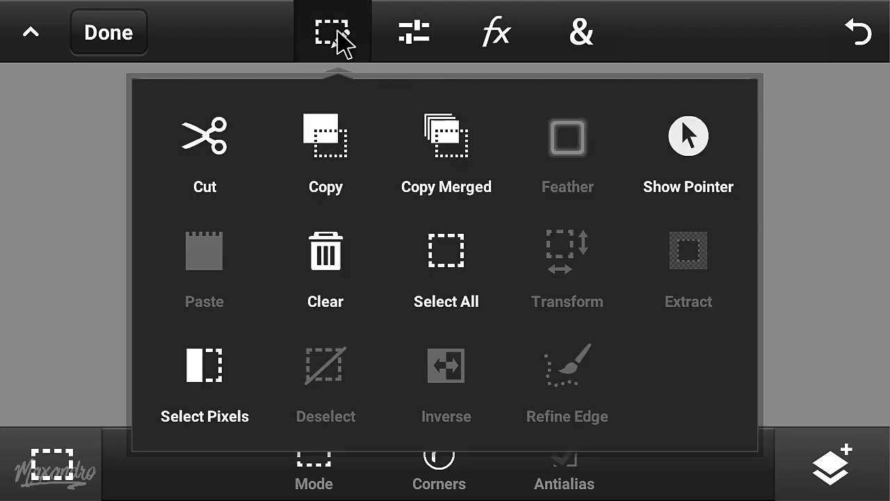
click(211, 362)
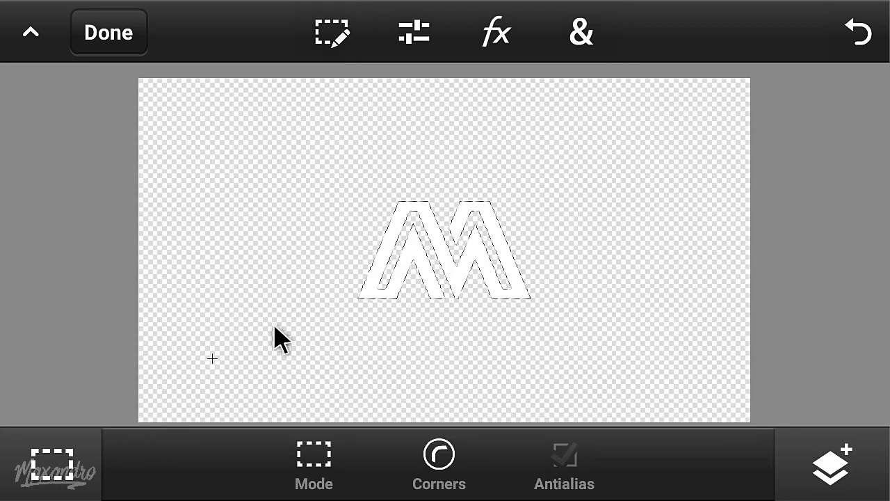
click(576, 59)
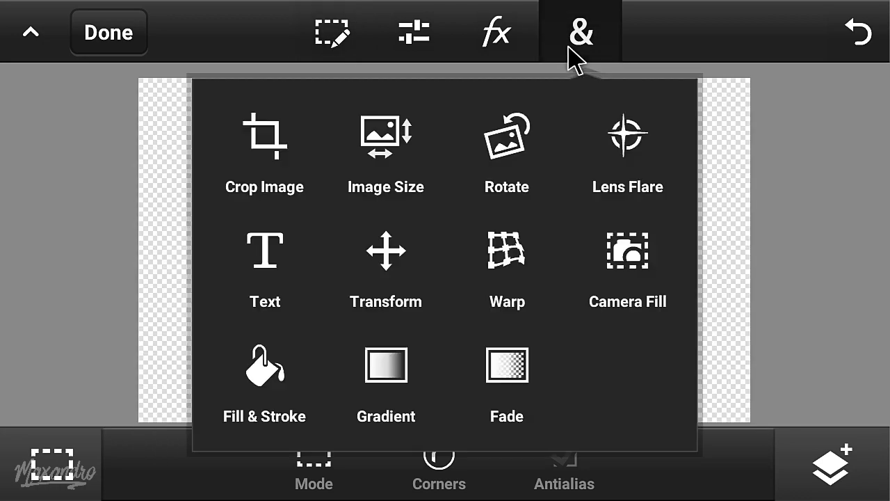
click(252, 394)
click(489, 452)
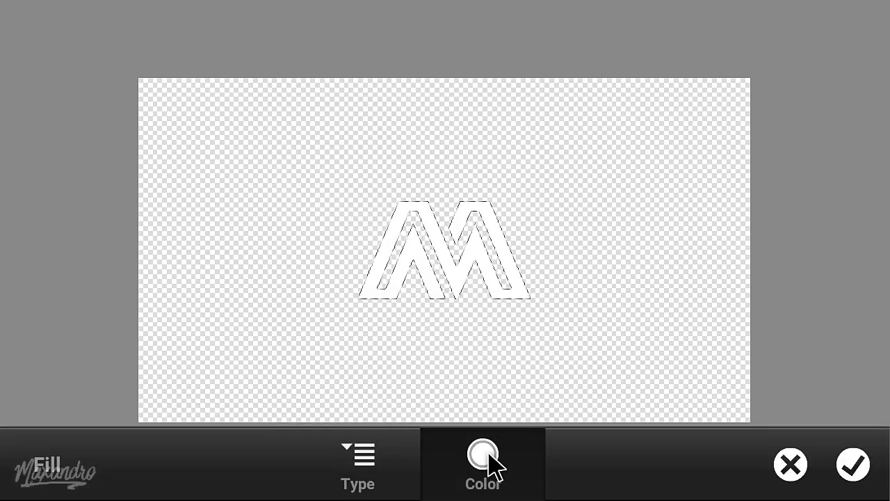
click(417, 372)
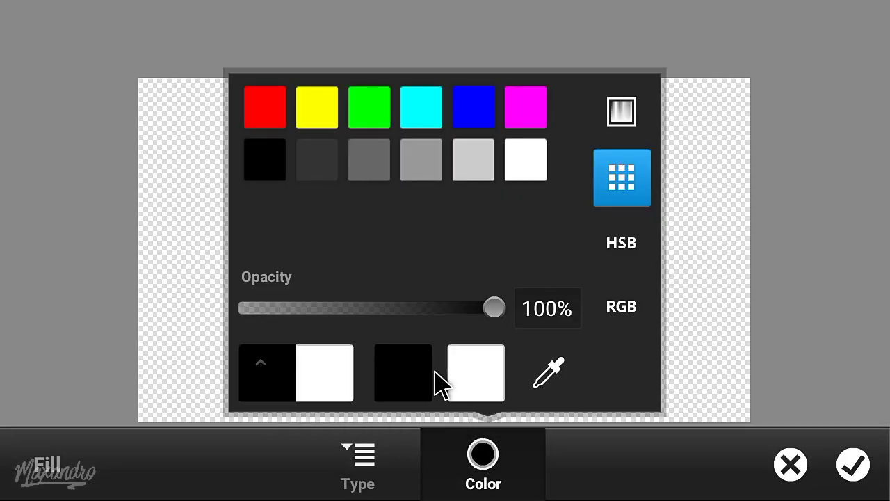
click(853, 464)
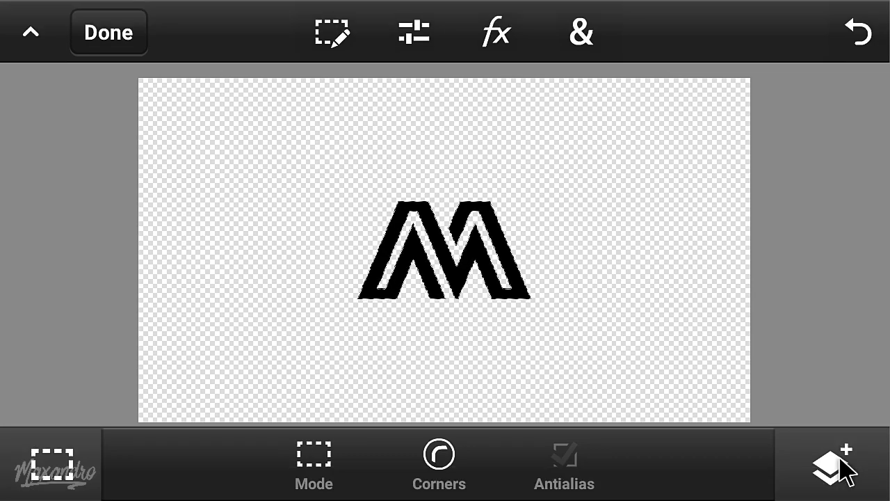
click(335, 55)
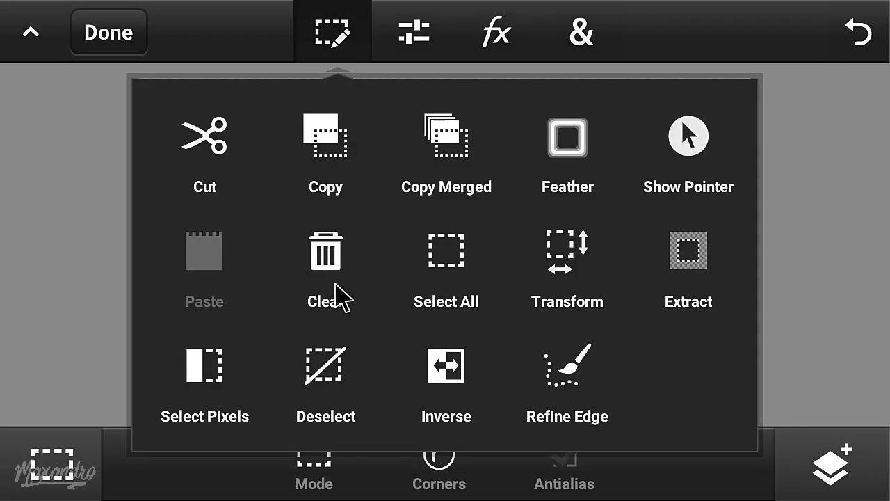
click(334, 381)
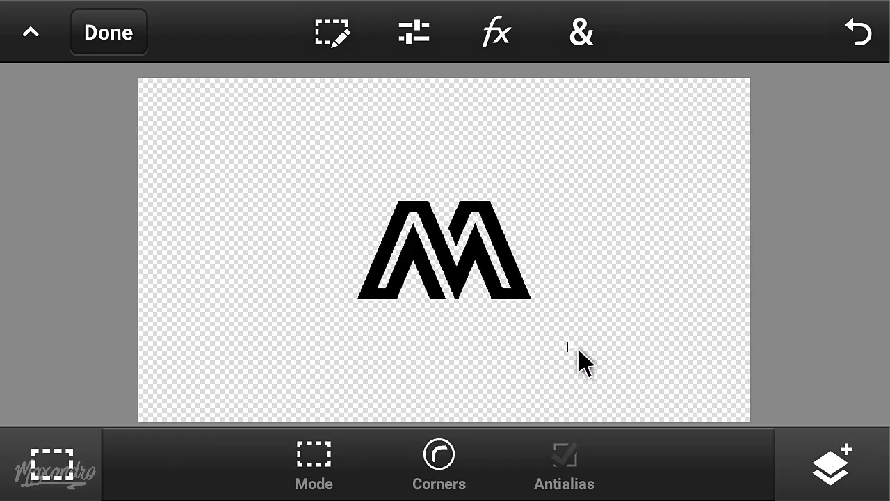
- Fill the empty bottom layer with white as a background
click(850, 482)
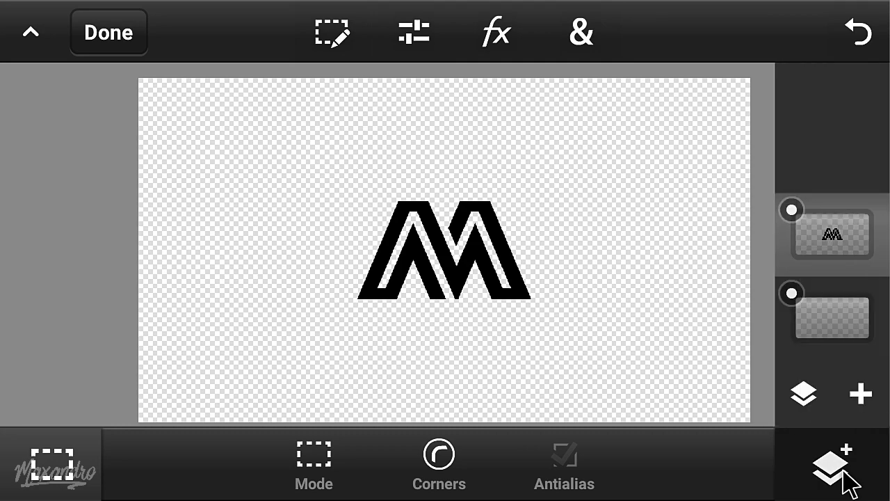
click(828, 328)
click(580, 40)
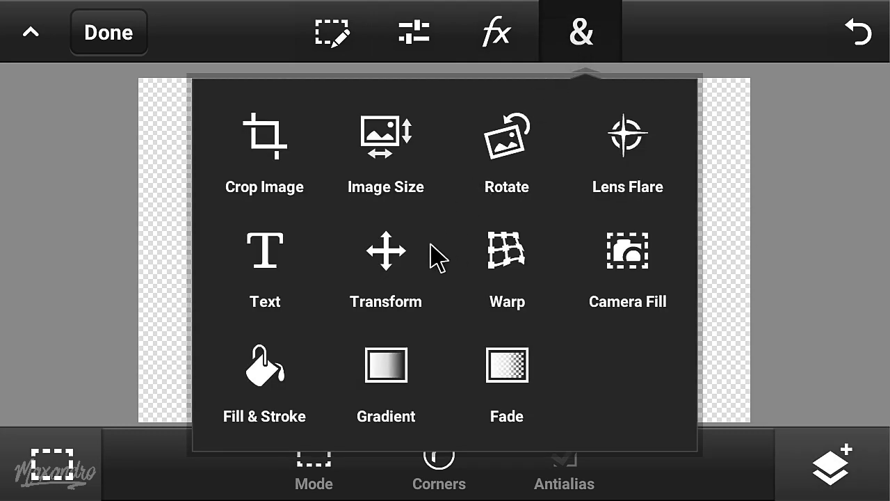
click(281, 371)
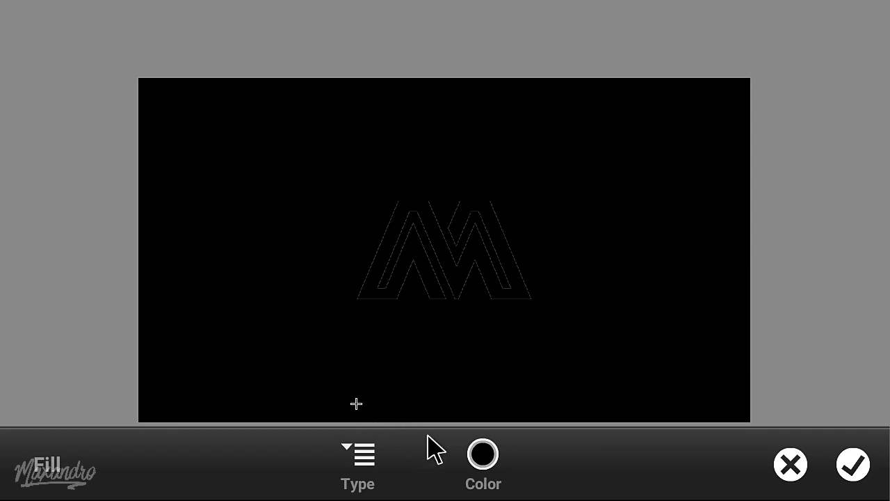
click(478, 457)
click(490, 384)
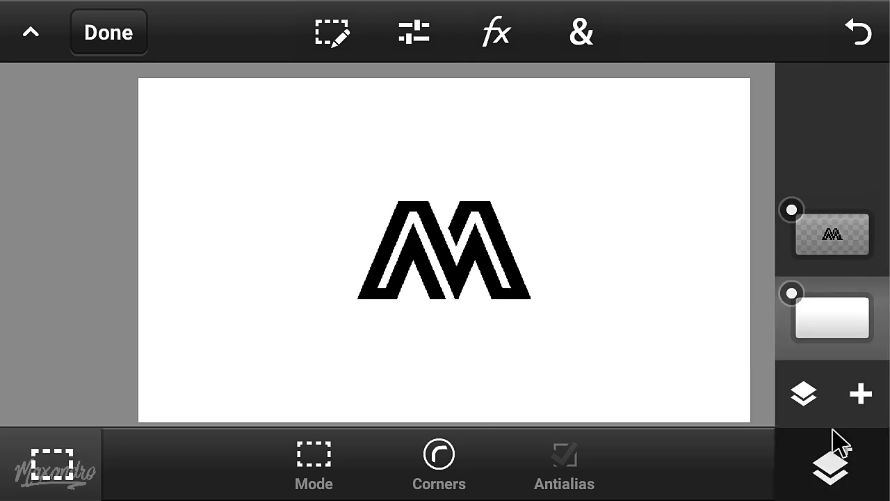
- Add an empty layer above the background and fill it with white
click(860, 394)
click(489, 204)
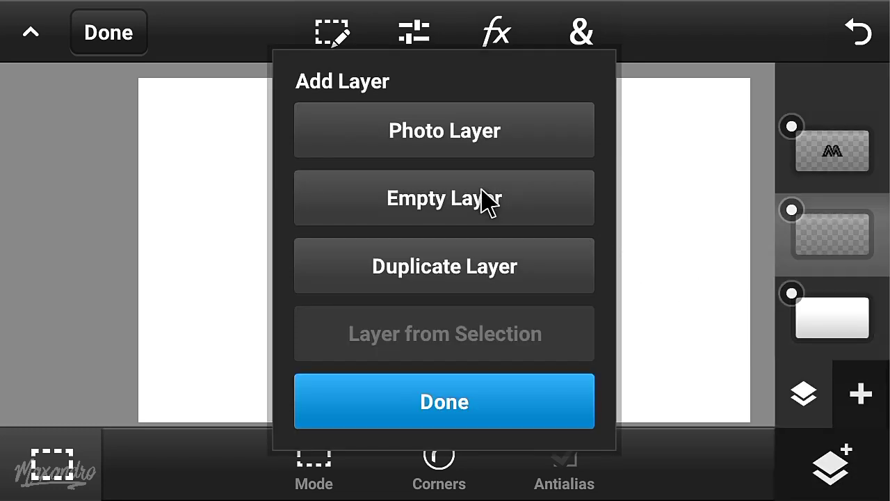
click(483, 388)
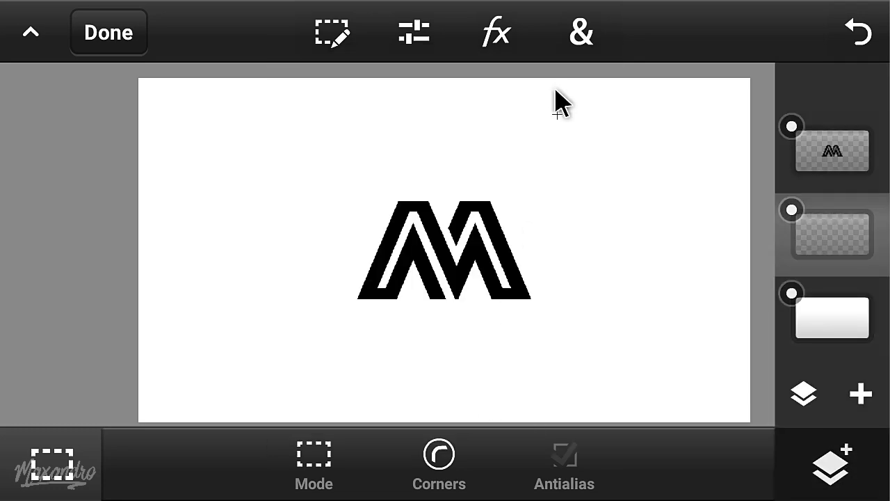
click(565, 43)
click(304, 384)
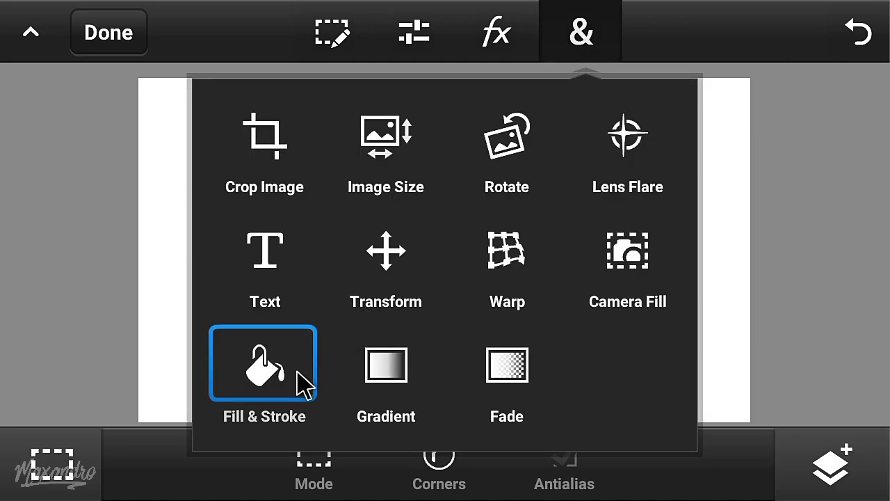
click(854, 464)
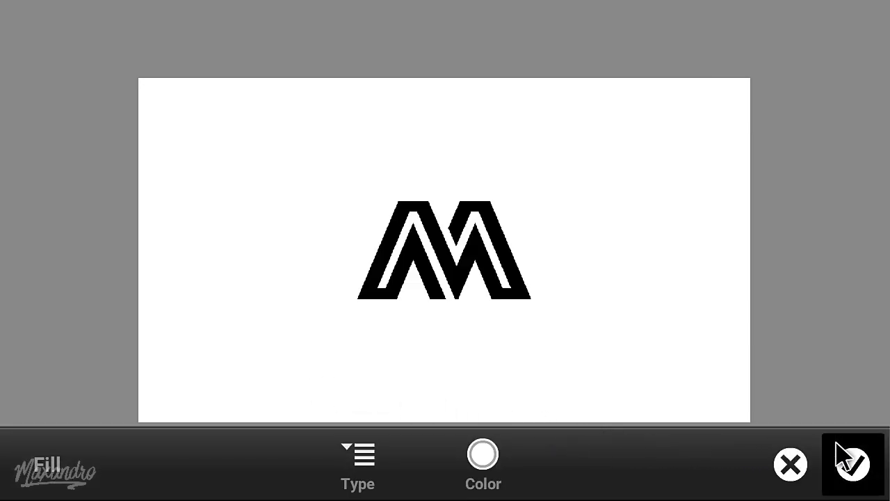
click(835, 463)
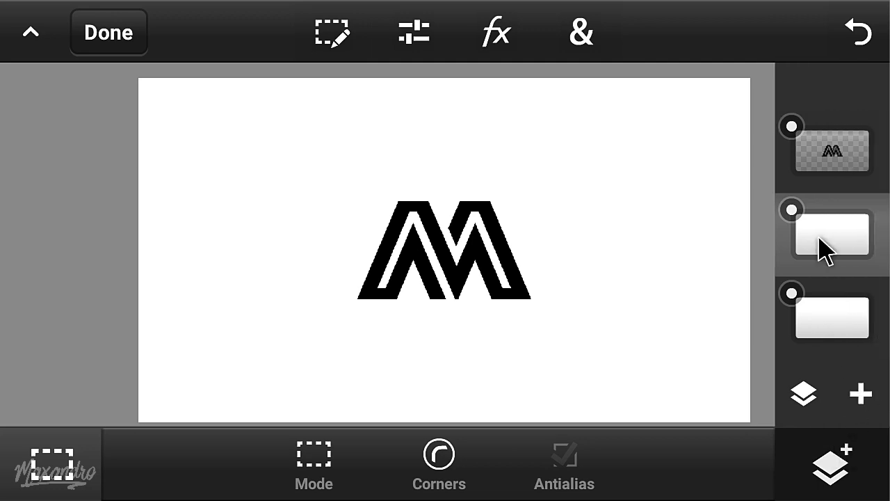
- Move the white layer above the logo, skew it diagonally and slide it left over the M
drag(821, 244, 763, 165)
click(593, 41)
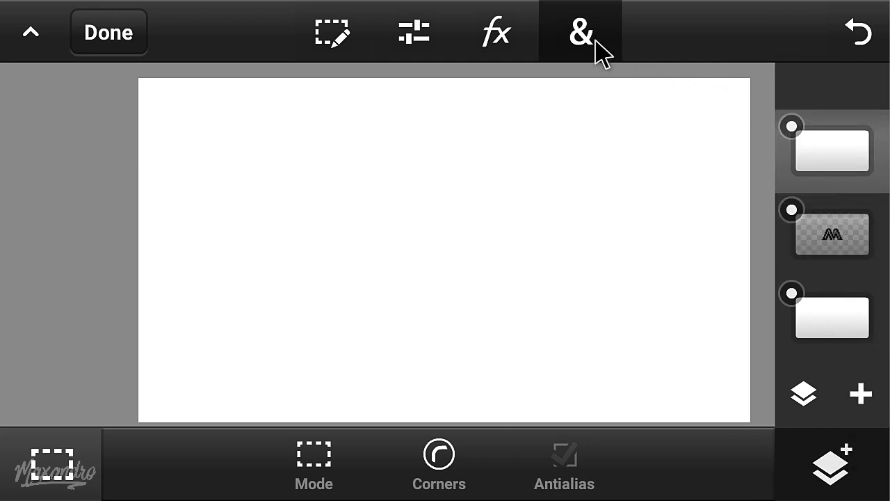
click(401, 270)
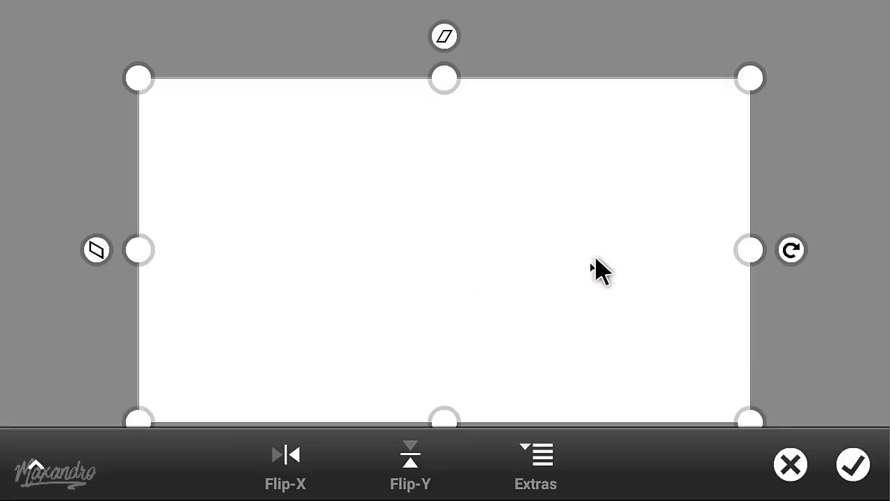
mouse_move(450, 34)
mouse_down()
mouse_move(335, 67)
mouse_move(322, 81)
mouse_up()
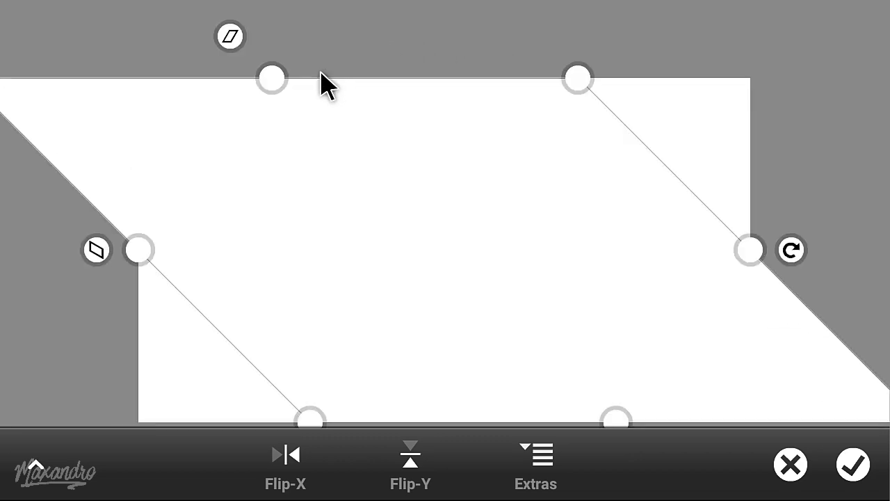
mouse_move(569, 229)
mouse_down()
mouse_move(300, 240)
mouse_move(274, 232)
mouse_move(292, 251)
mouse_up()
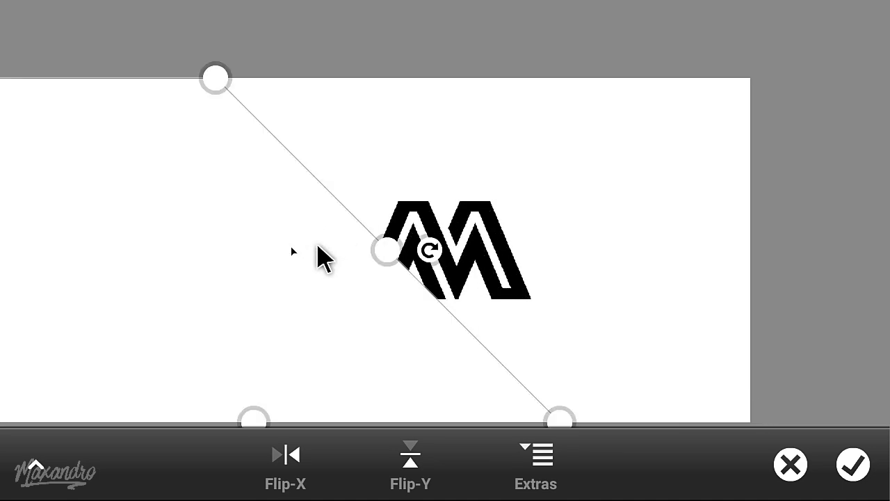
click(854, 465)
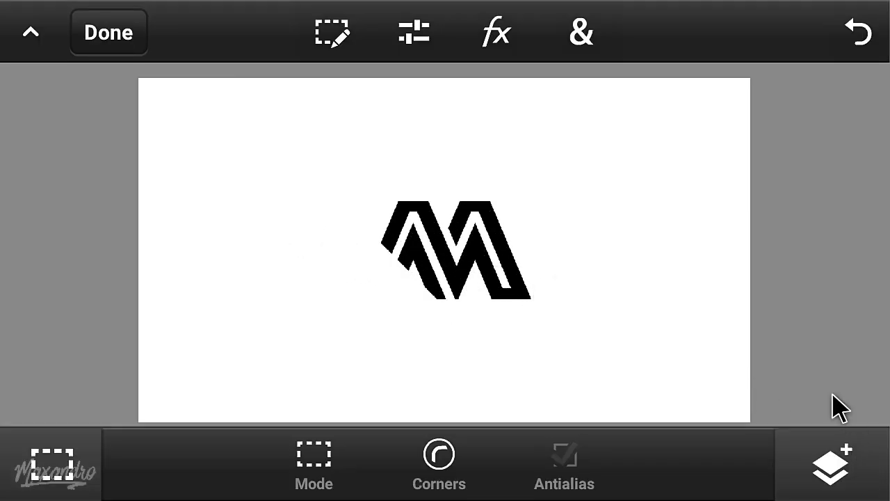
- Apply a Drop Shadow effect with Blur 46.2 and Intensity 87%
click(510, 48)
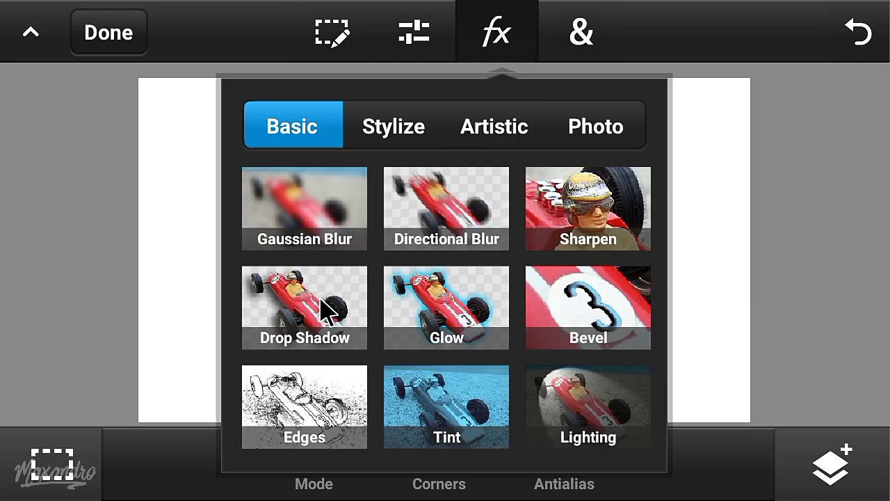
click(323, 306)
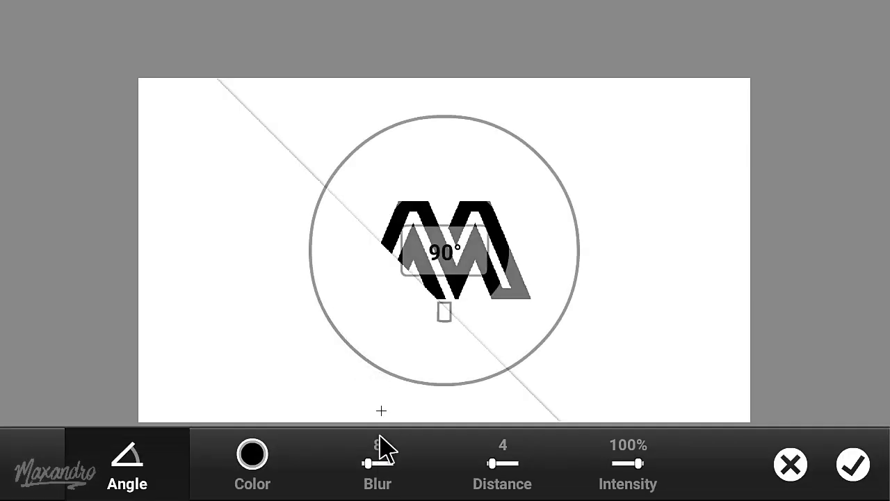
click(381, 453)
drag(212, 381, 399, 383)
click(629, 480)
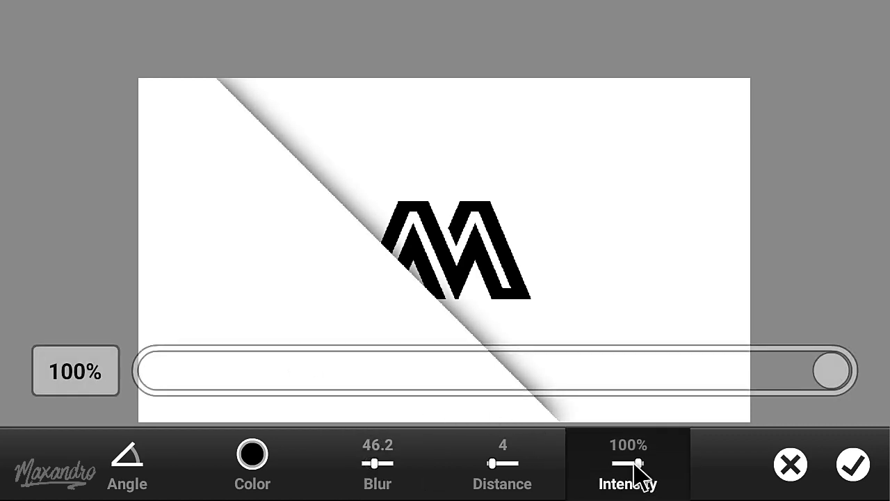
drag(814, 383, 743, 379)
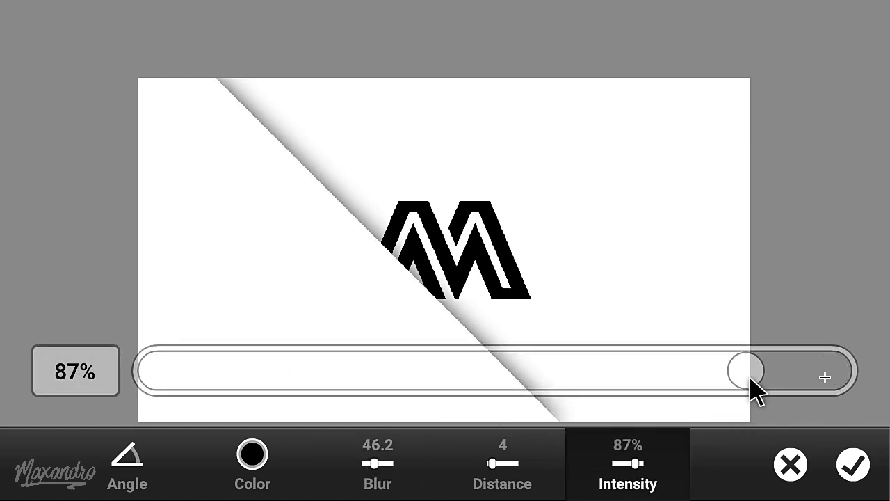
click(844, 466)
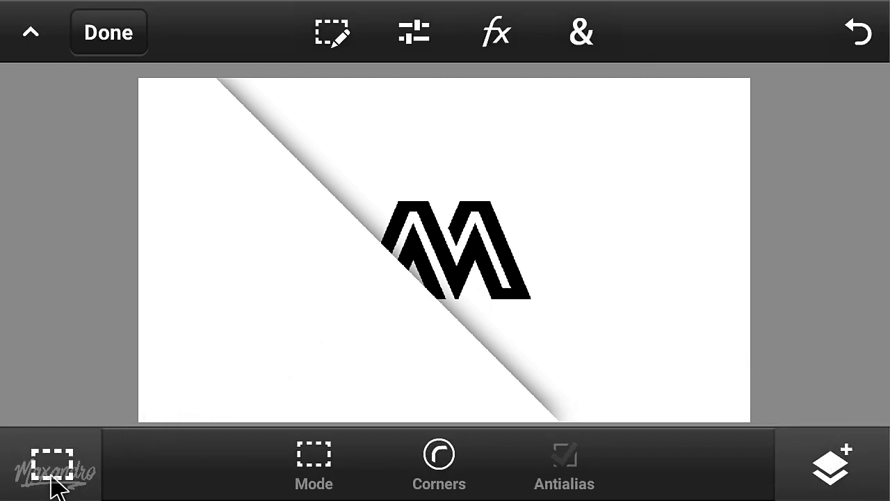
- Clear a rectangular band across the top of the white layer
click(53, 465)
click(53, 395)
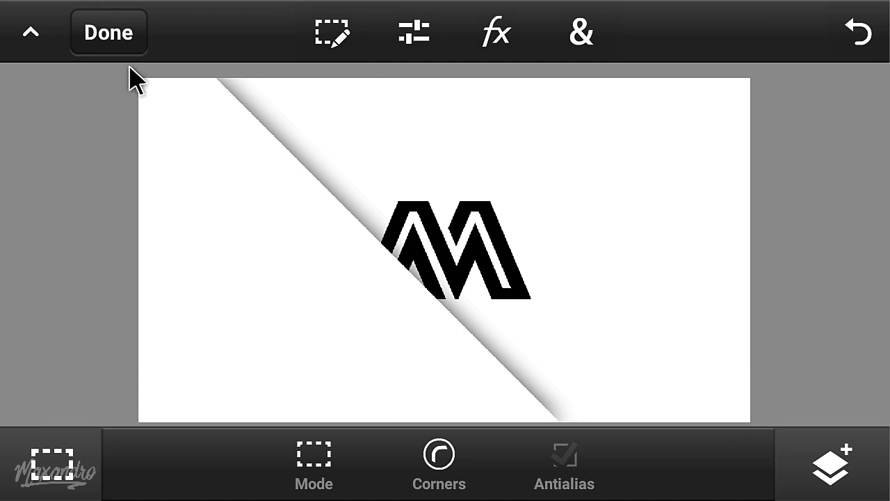
drag(131, 68, 621, 164)
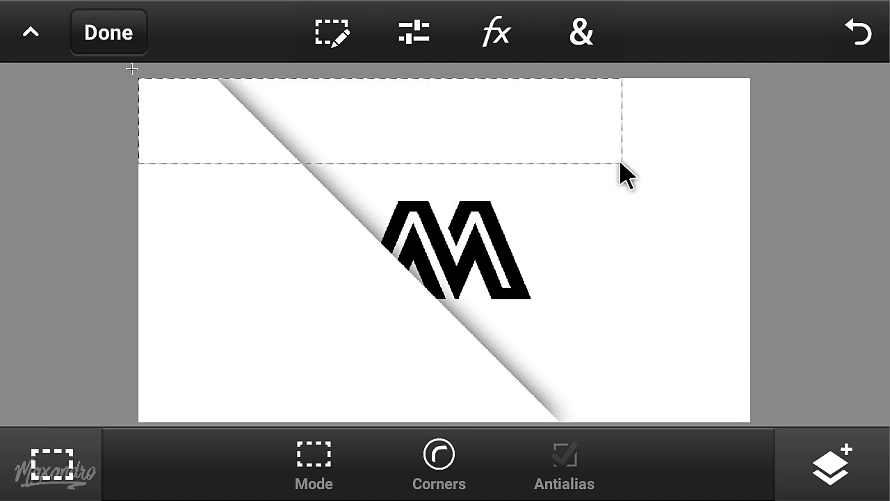
click(347, 40)
click(332, 272)
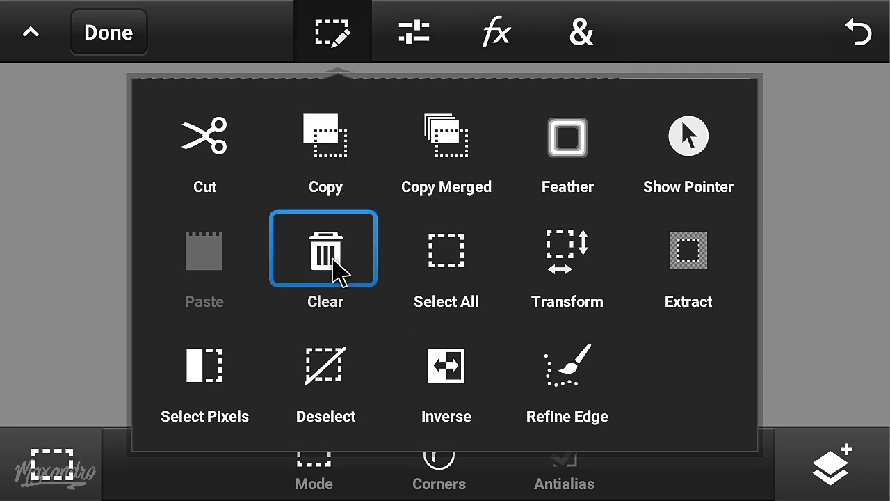
- Move the selection to the canvas bottom, clear that band, then deselect
click(340, 46)
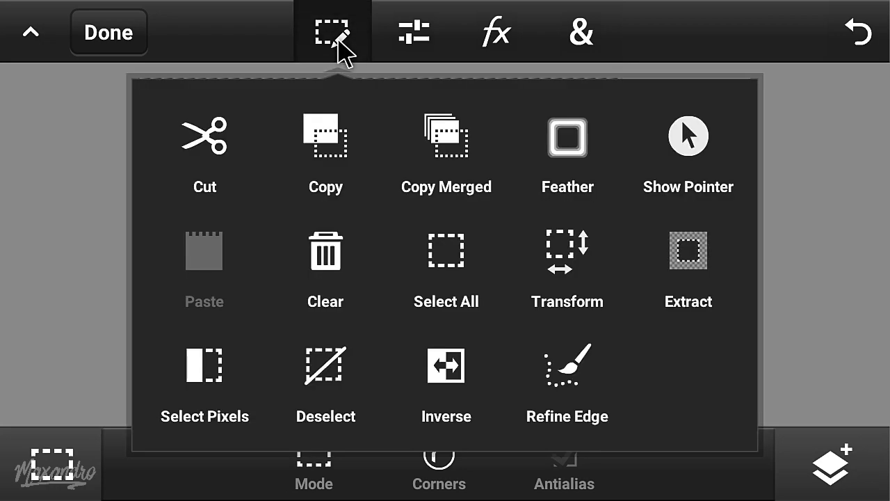
click(548, 243)
drag(495, 135, 502, 402)
click(848, 462)
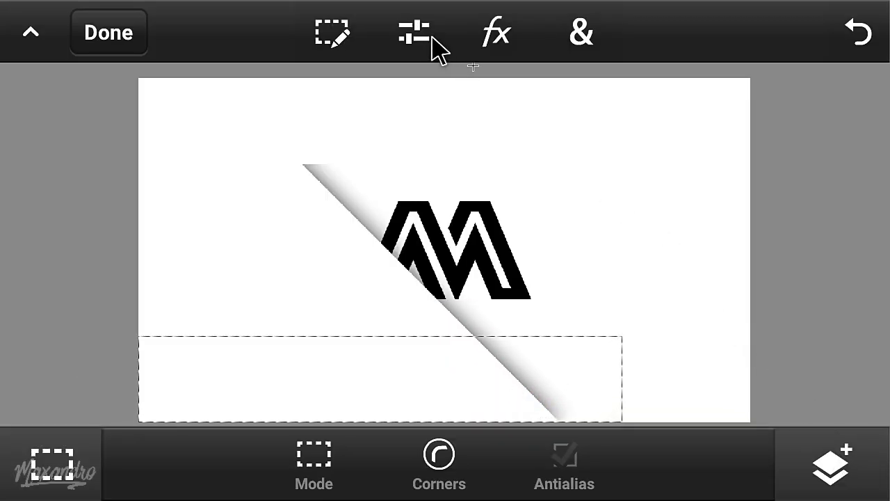
click(362, 38)
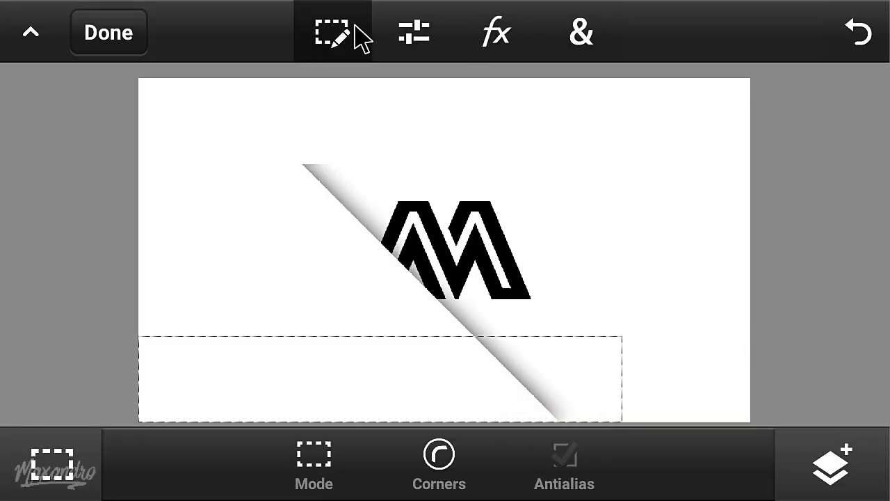
click(348, 247)
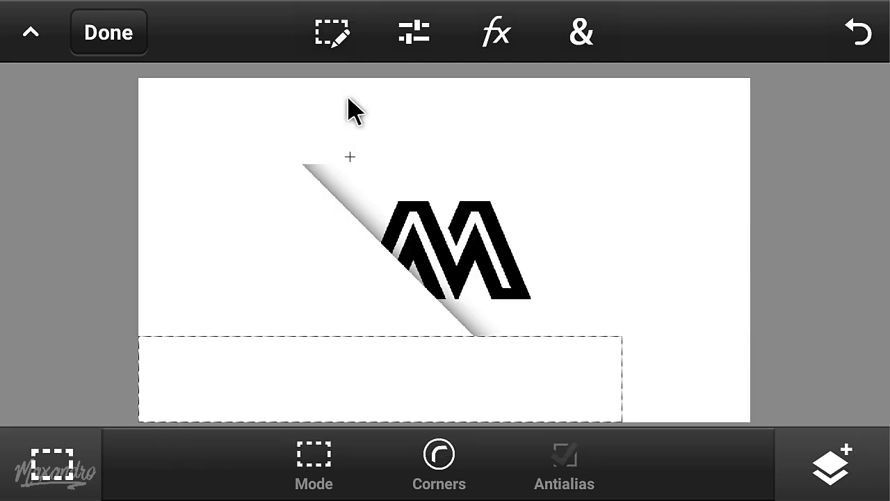
click(348, 40)
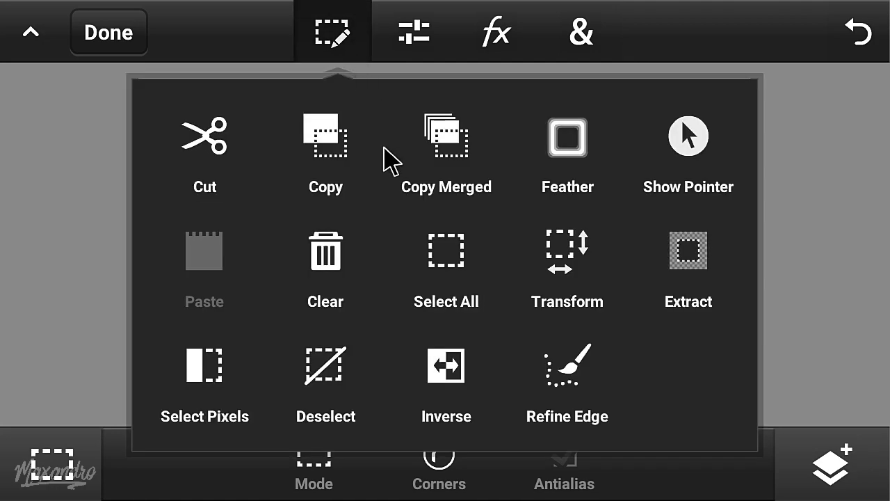
click(331, 379)
- Scale the trimmed diagonal piece down to about 89%
click(582, 36)
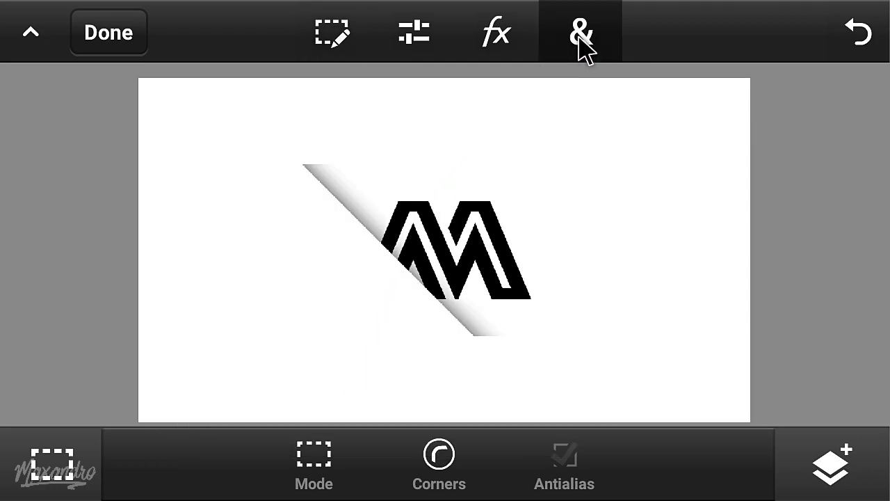
click(367, 264)
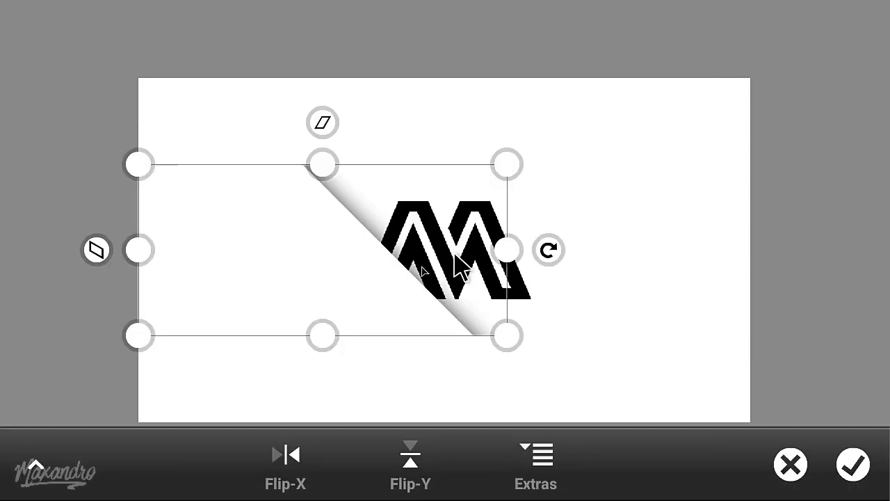
drag(508, 251, 471, 255)
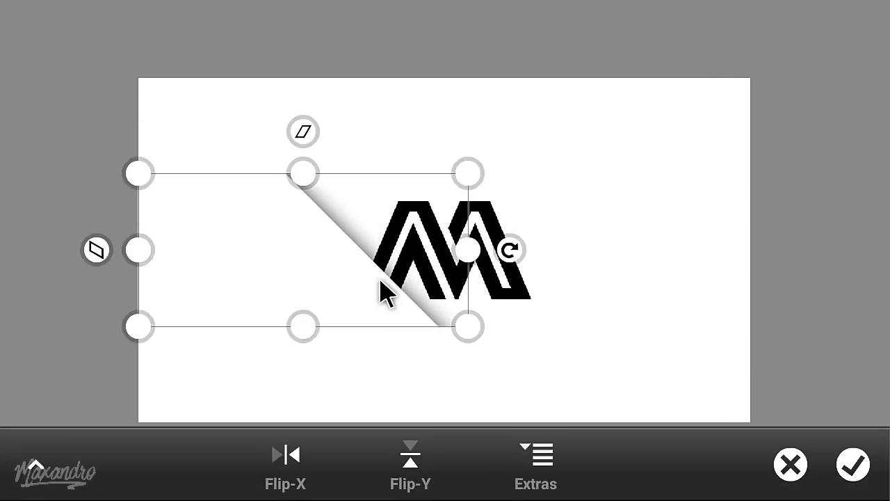
click(853, 465)
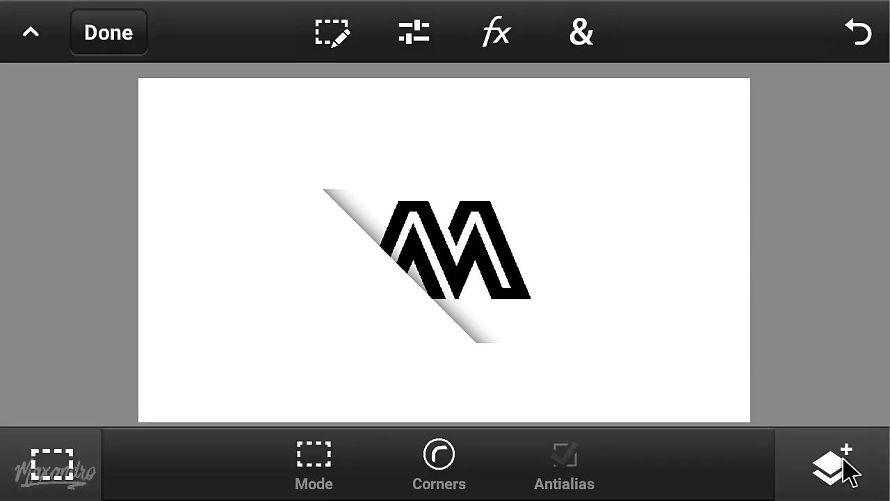
- Choose the Eraser and set its brush to size 160, 6% hardness, 25% flow
click(90, 454)
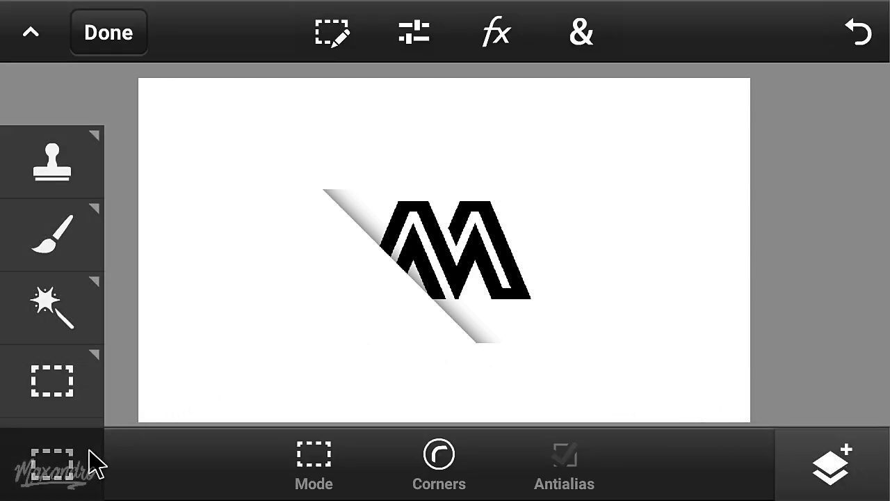
click(68, 242)
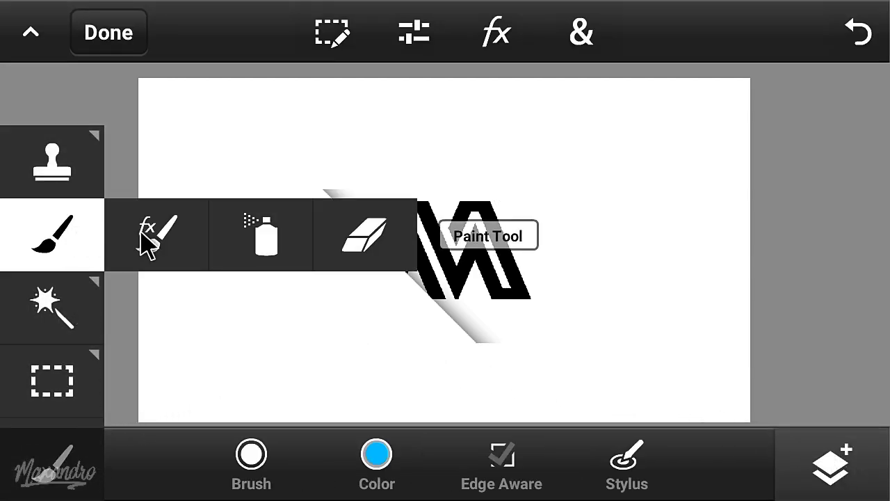
click(259, 240)
click(331, 240)
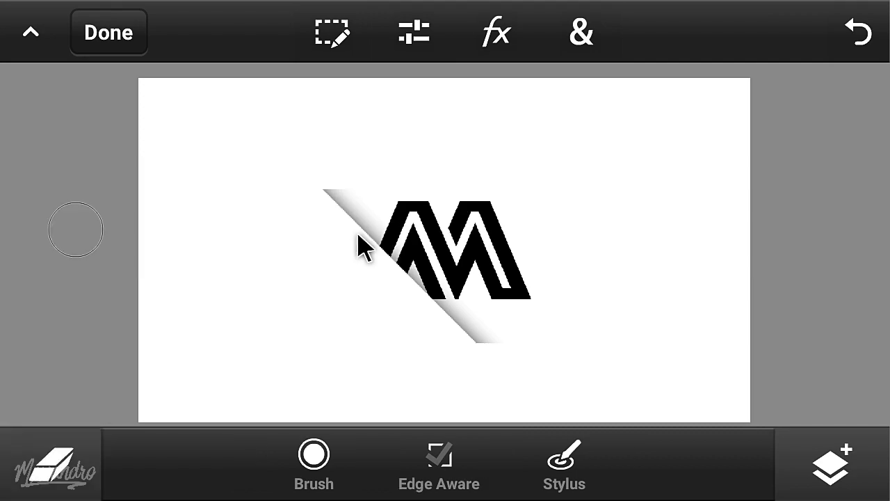
click(307, 456)
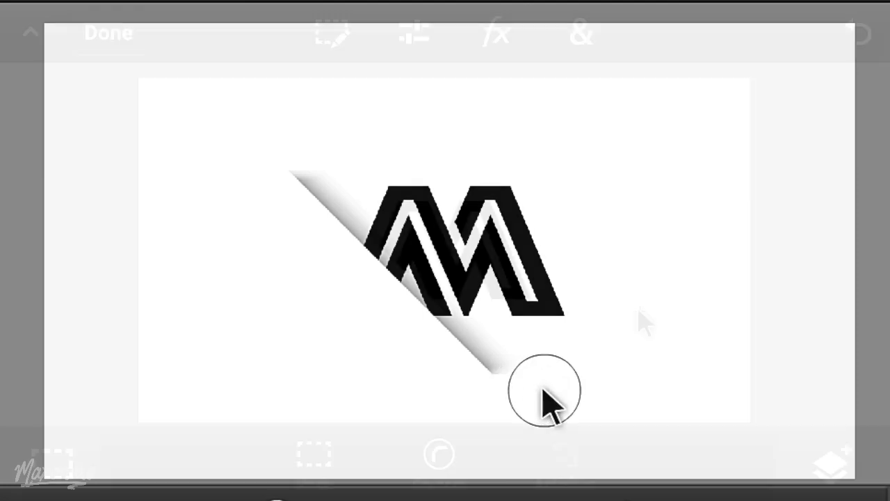
- Add an empty layer at the top of the stack
click(843, 445)
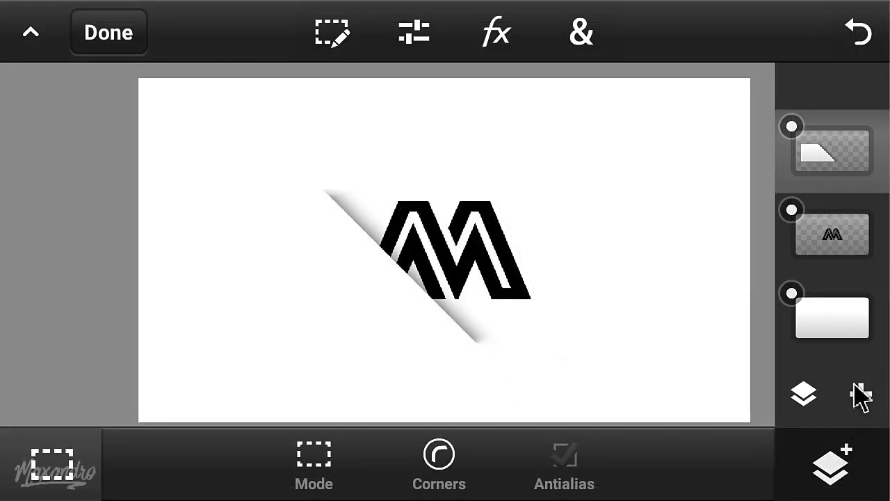
click(861, 396)
click(506, 220)
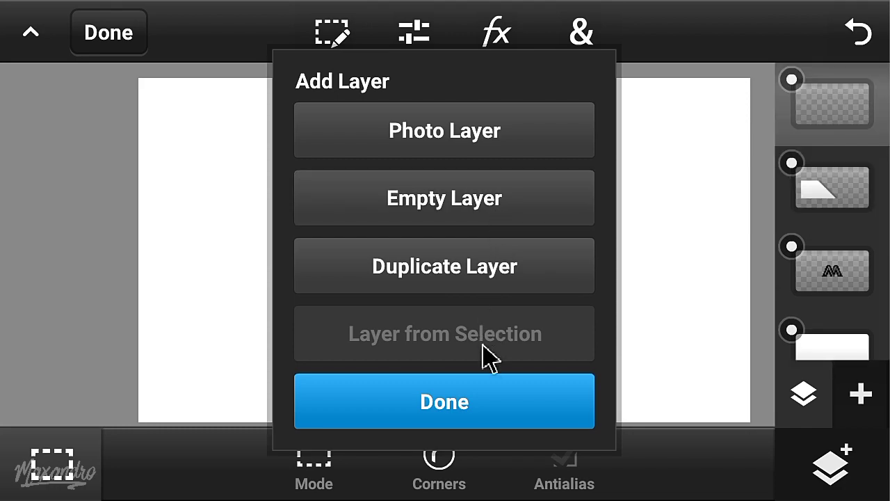
click(480, 398)
- Fill the new layer with a white radial gradient glow positioned near the canvas top
click(564, 44)
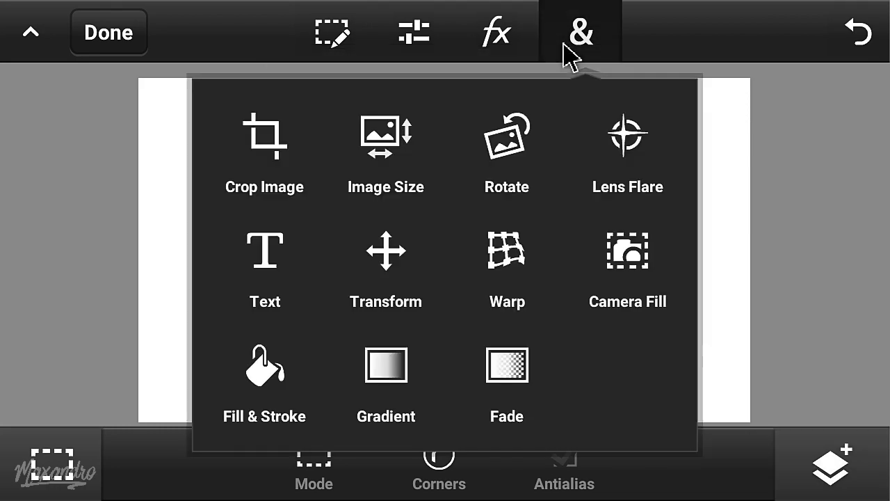
click(403, 358)
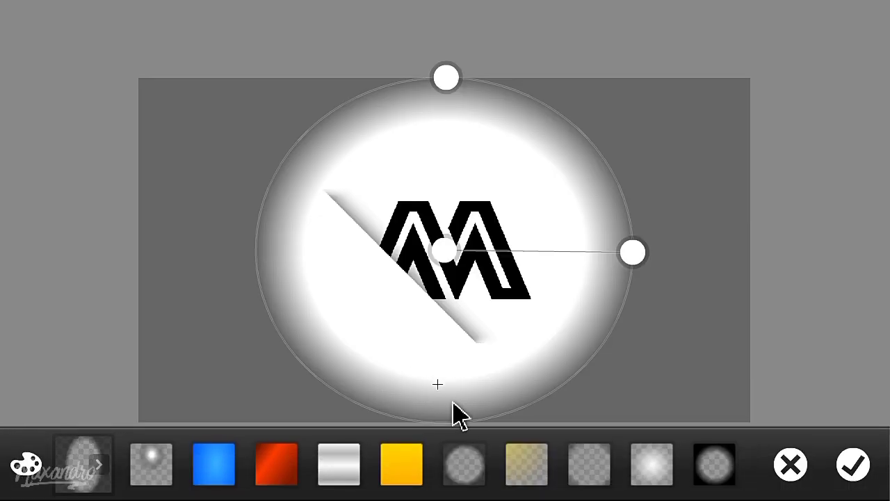
click(659, 459)
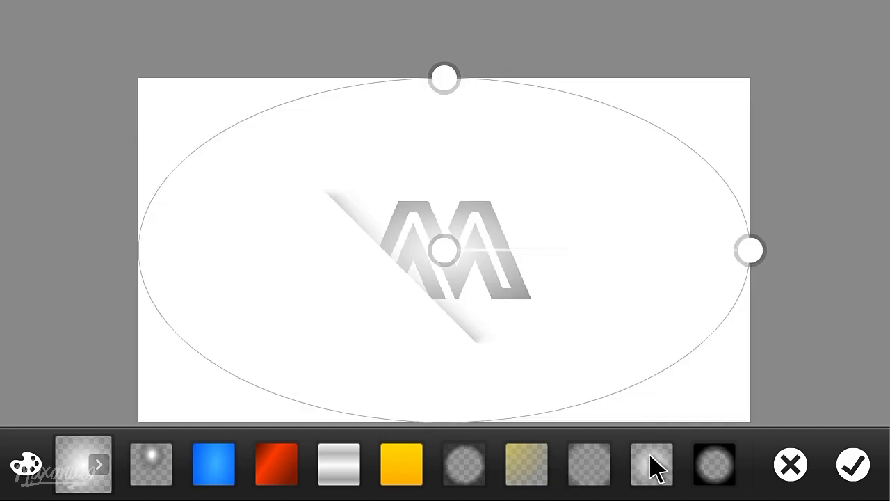
drag(561, 364, 560, 205)
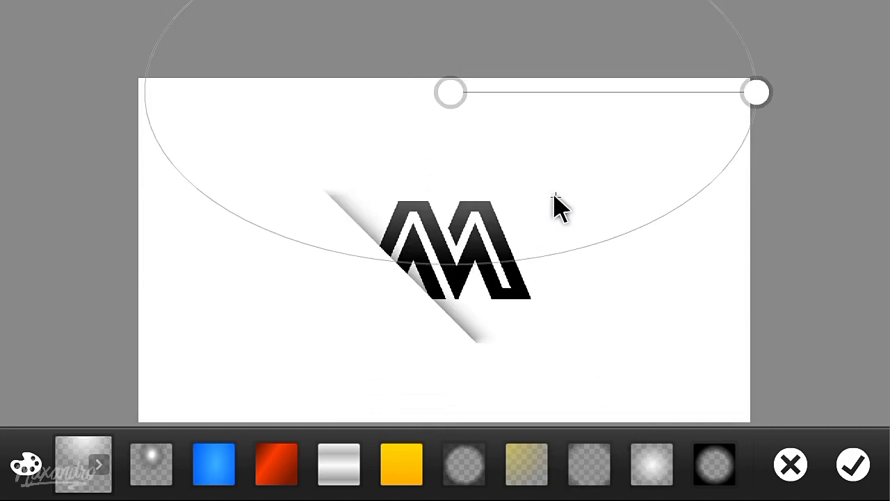
click(837, 459)
click(838, 474)
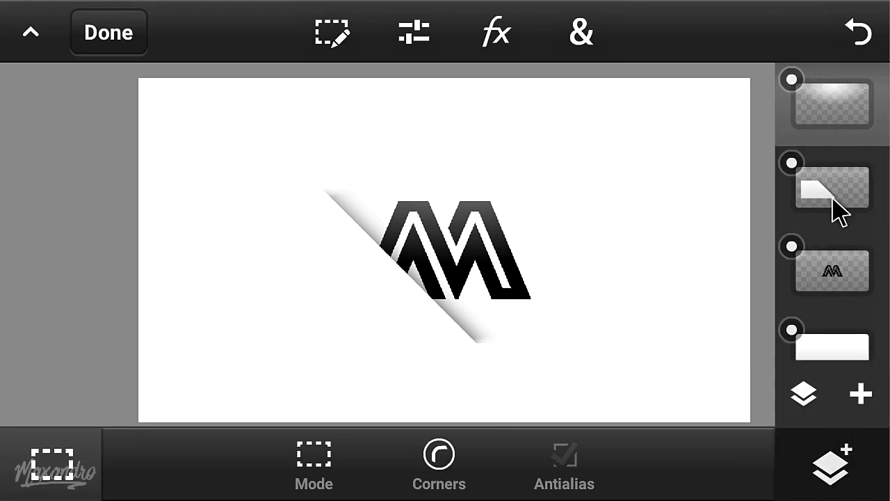
- Duplicate the paper-cut layer and set the copy's opacity to 46%
click(840, 209)
click(859, 395)
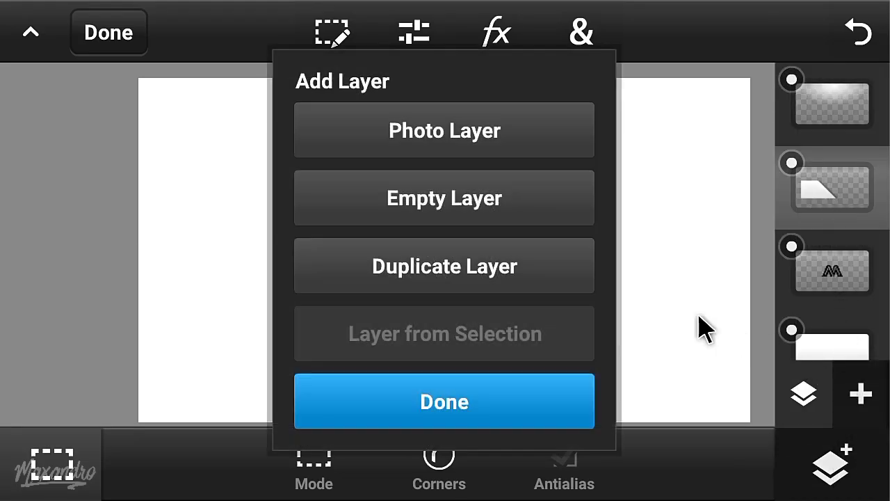
click(520, 282)
click(503, 398)
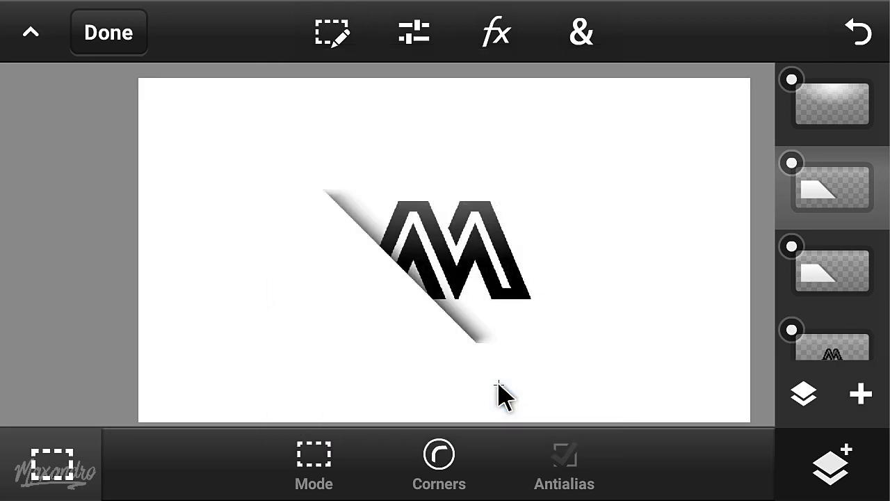
click(807, 405)
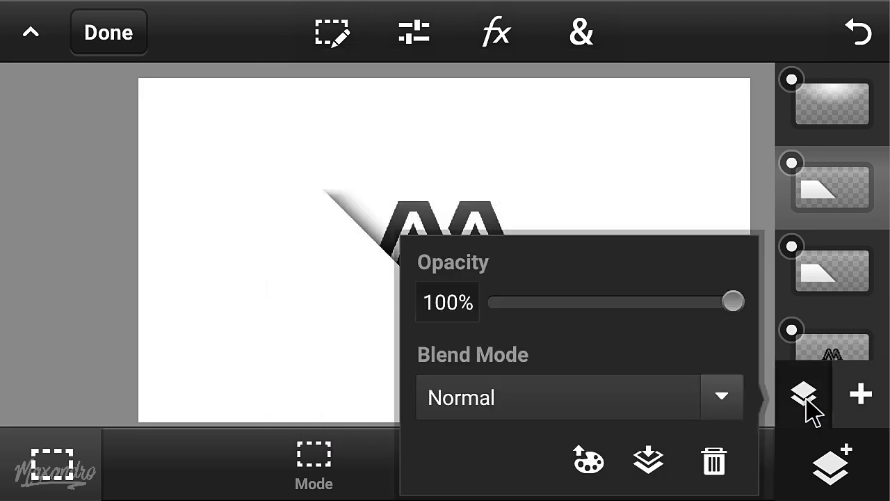
mouse_move(685, 320)
mouse_down()
mouse_move(626, 318)
mouse_move(612, 326)
mouse_up()
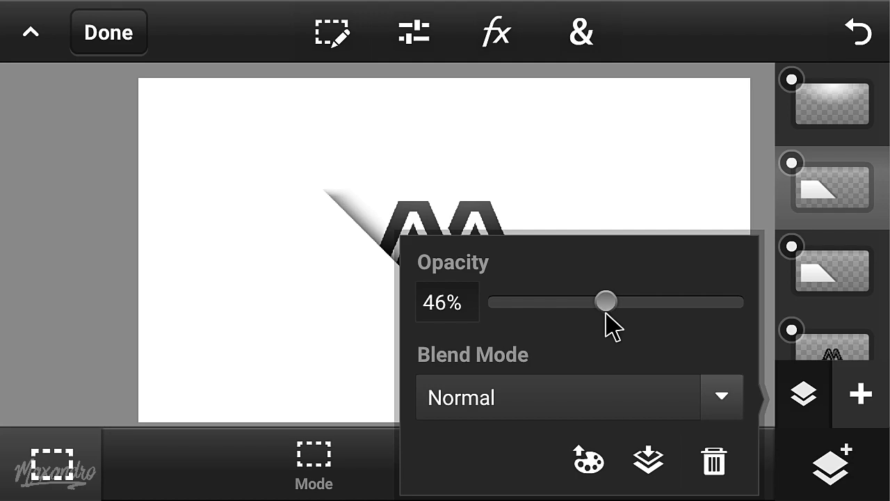
click(805, 400)
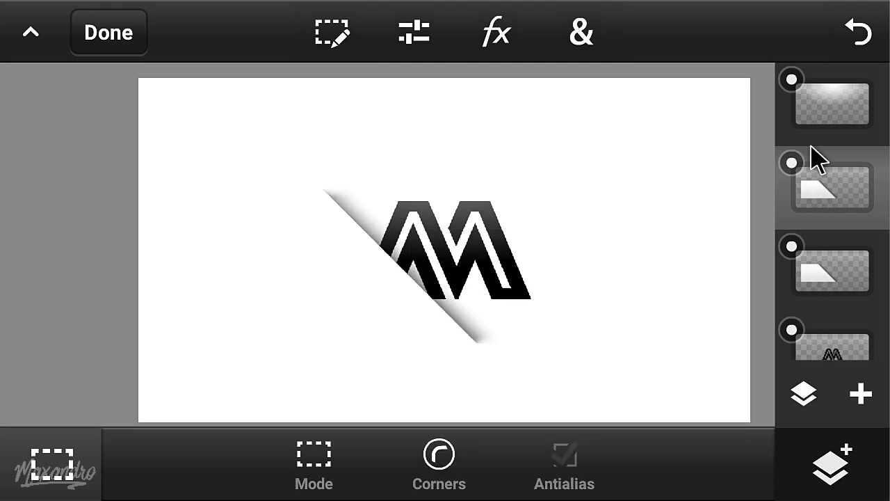
- Merge all visible layers into one
click(827, 124)
click(804, 394)
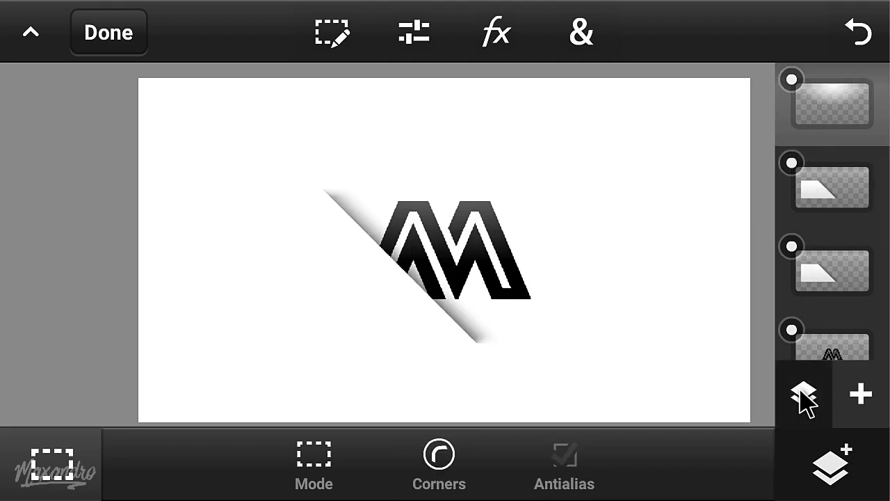
click(657, 456)
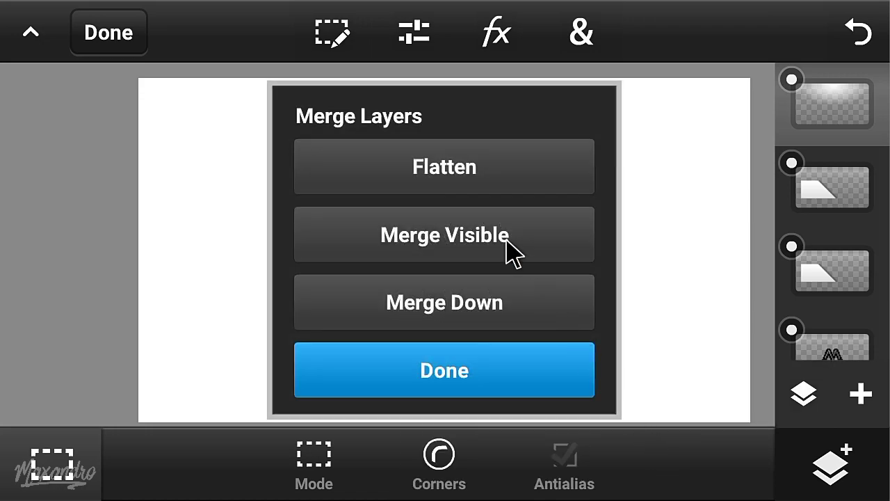
click(507, 245)
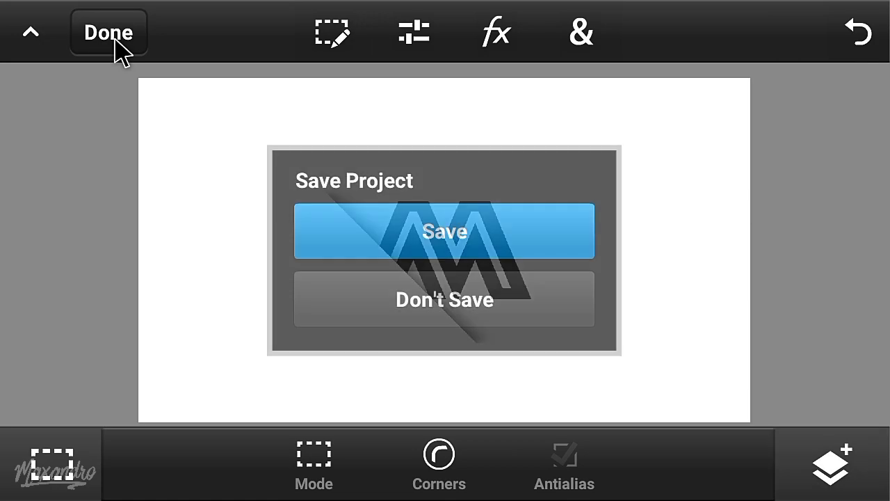
- Save Untitled66 and export it to the device gallery as a JPEG
click(437, 227)
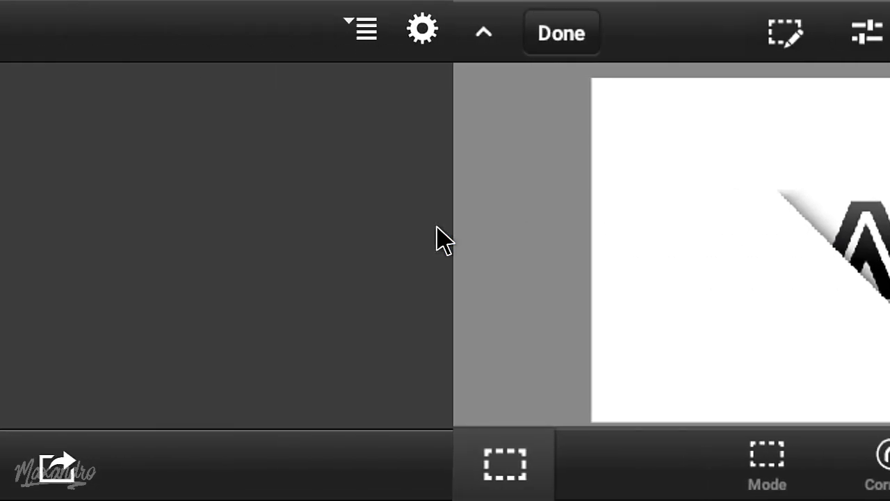
click(503, 468)
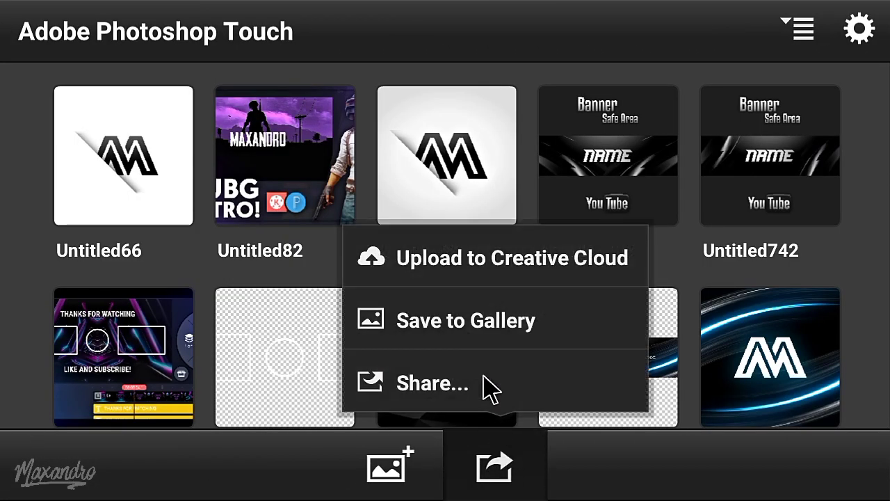
click(487, 330)
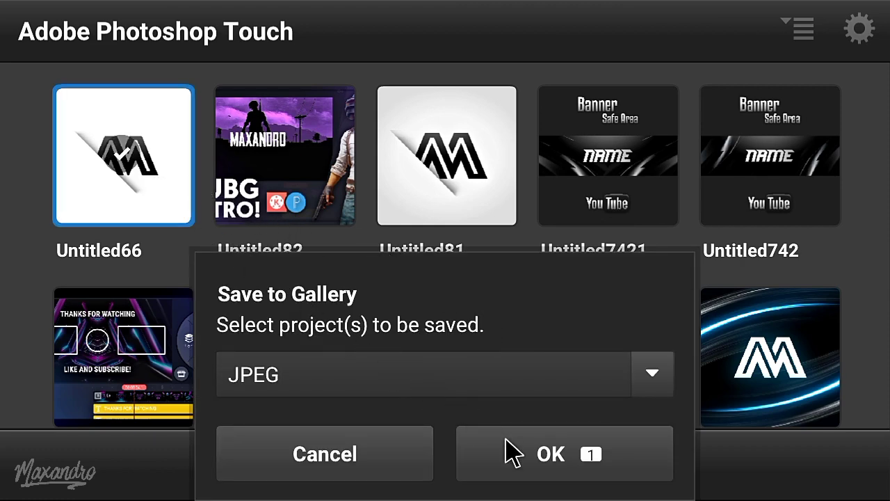
click(513, 454)
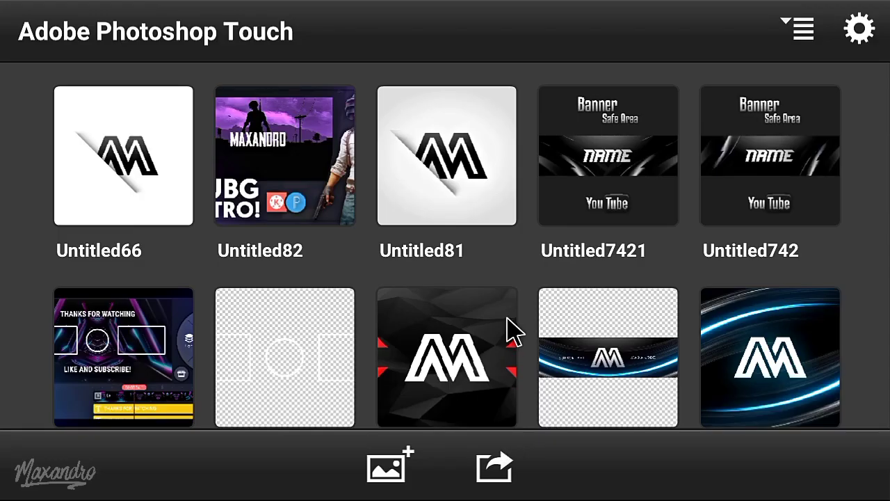